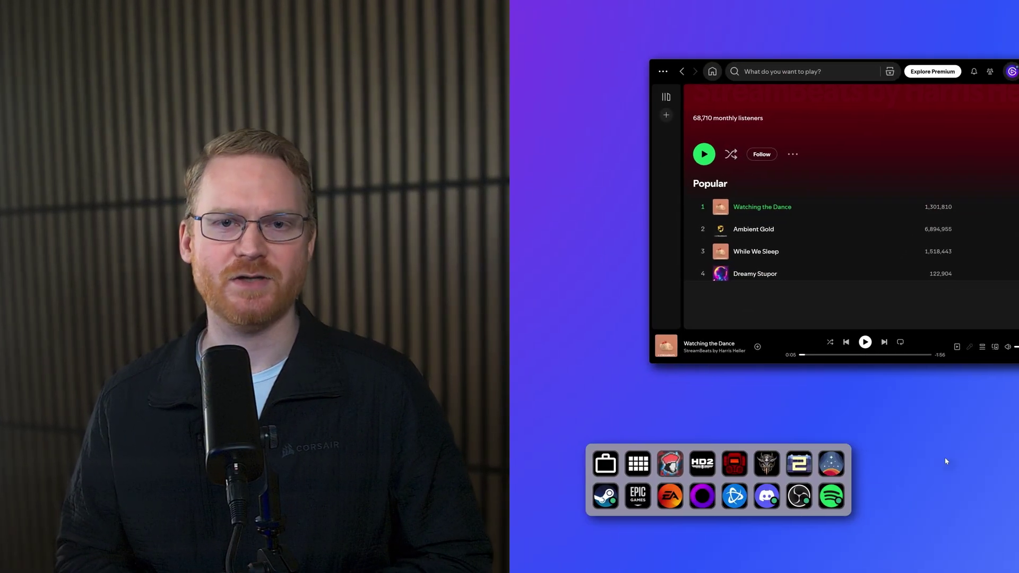
Play the song from the Control Deck, peek at the power/brightness page, then return to media.
left_click(757, 431)
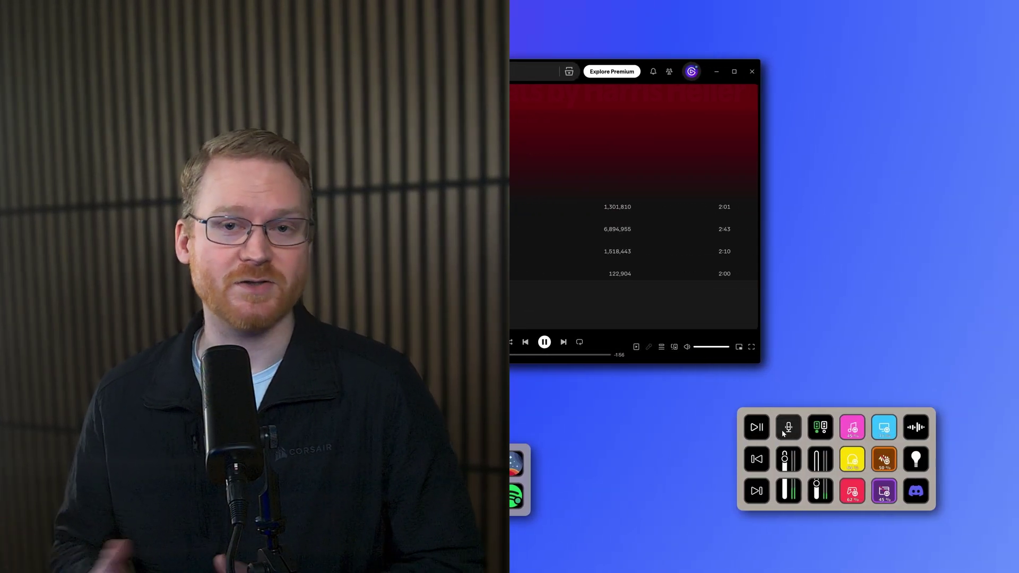
left_click(884, 430)
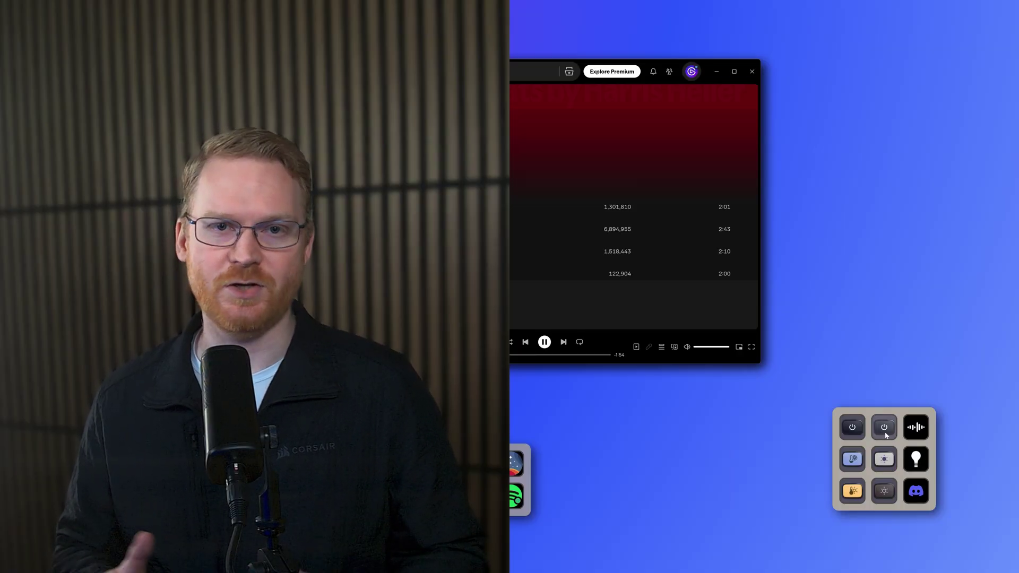
left_click(852, 430)
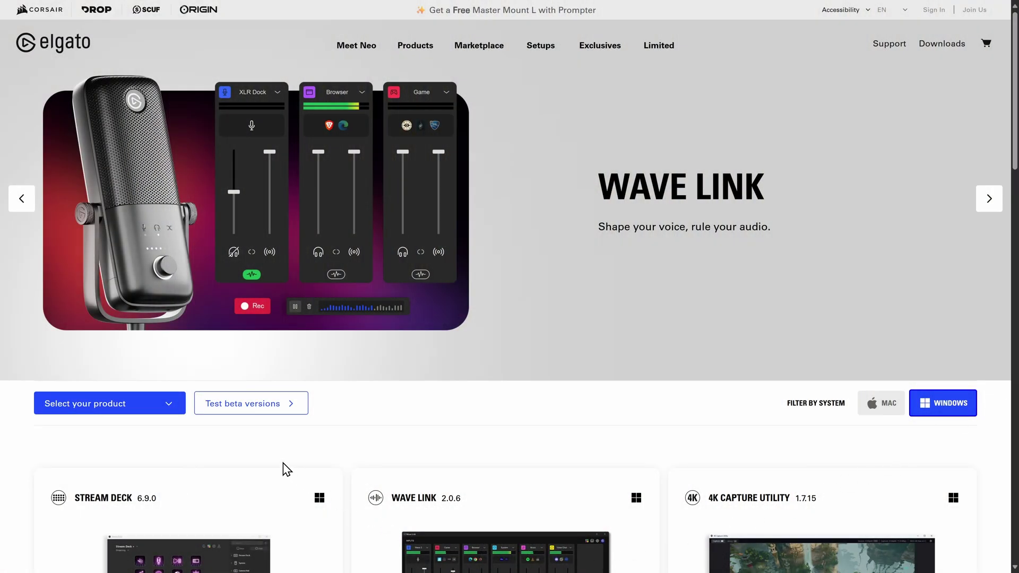
Go to 'Test beta versions' and scroll down to the Stream Deck 7.0.0 Beta card.
left_click(232, 416)
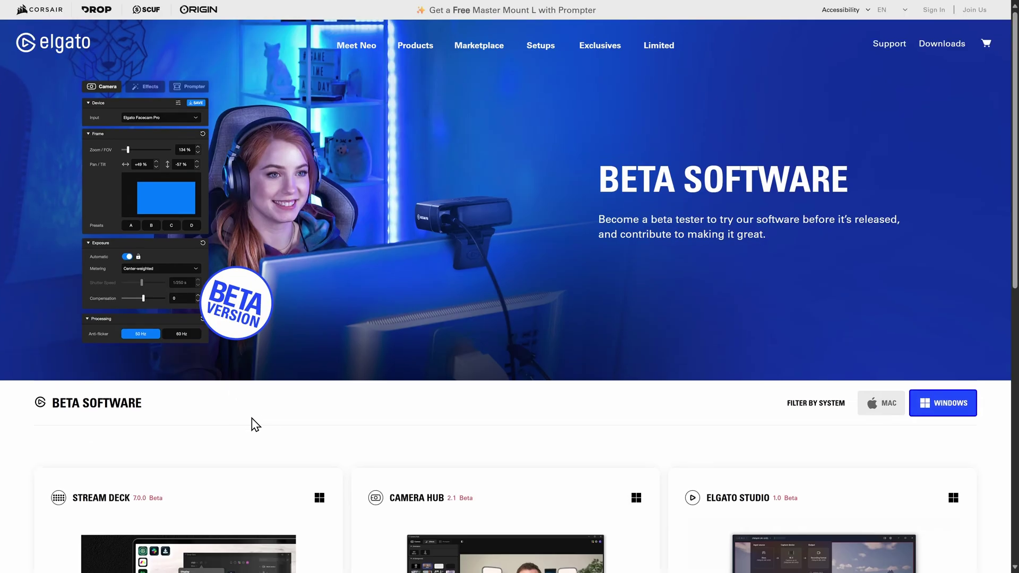
scroll(298, 417, "down", 7)
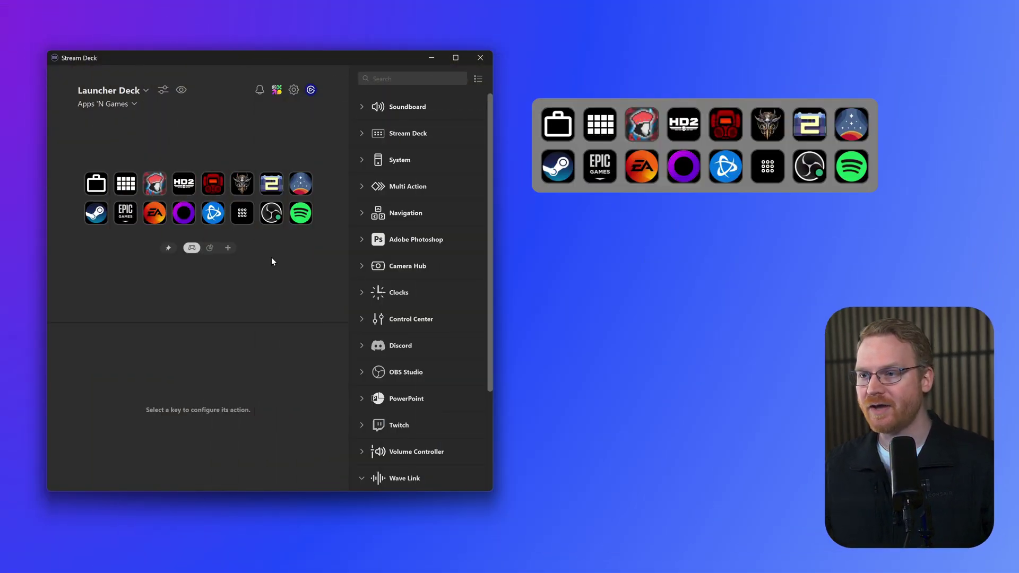
Give the Launcher Deck a grey frame colour with alpha channel 127 in its display settings.
left_click(163, 90)
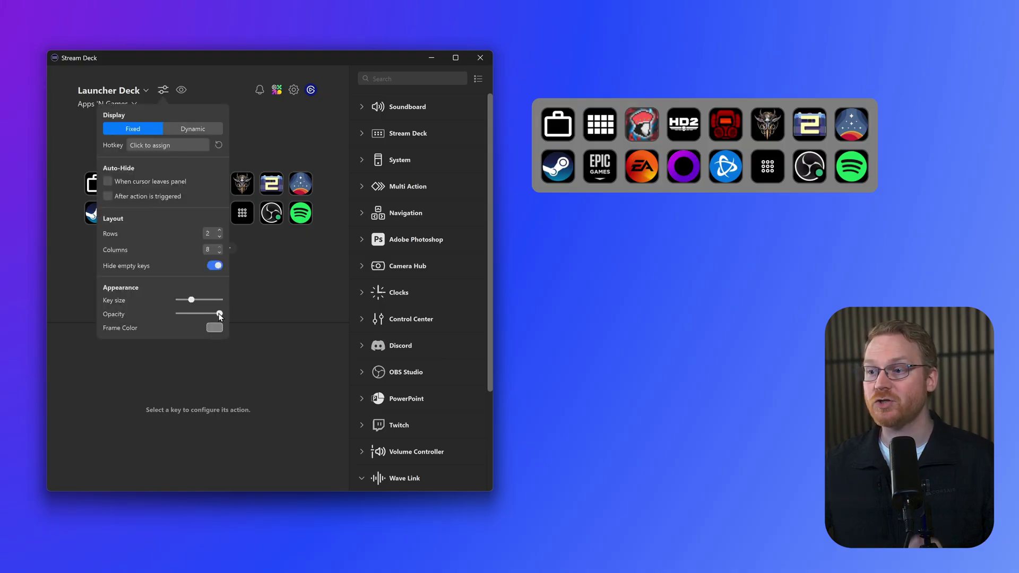
mouse_move(219, 314)
left_mouse_down()
mouse_move(174, 314)
mouse_move(236, 312)
left_mouse_up()
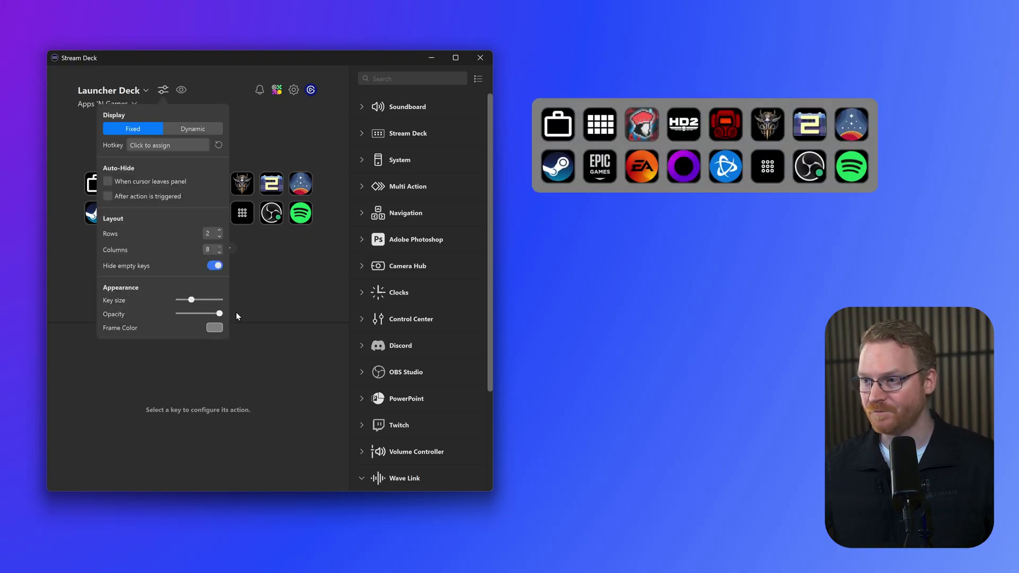
left_click(215, 327)
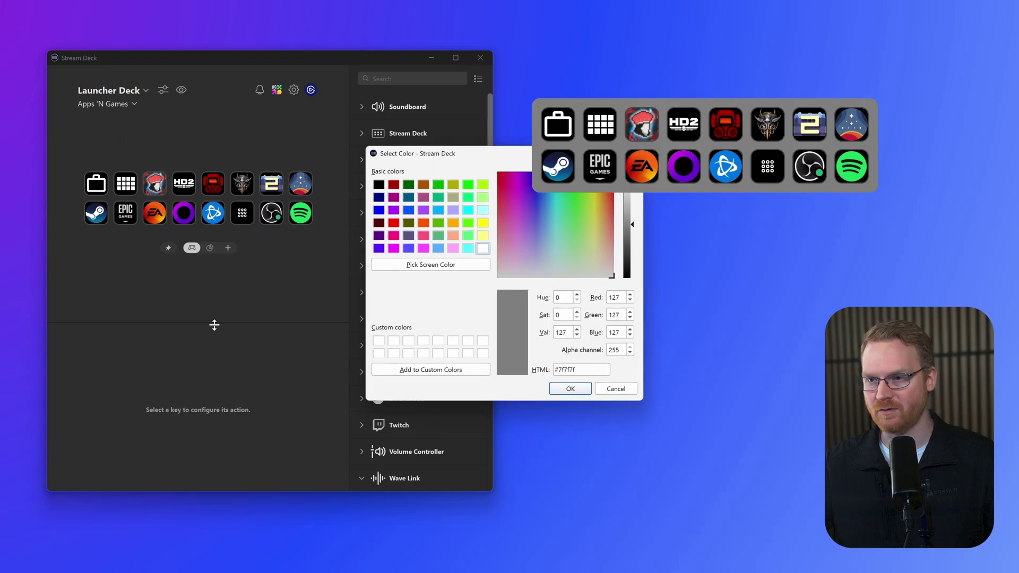
left_click_drag(454, 159, 322, 174)
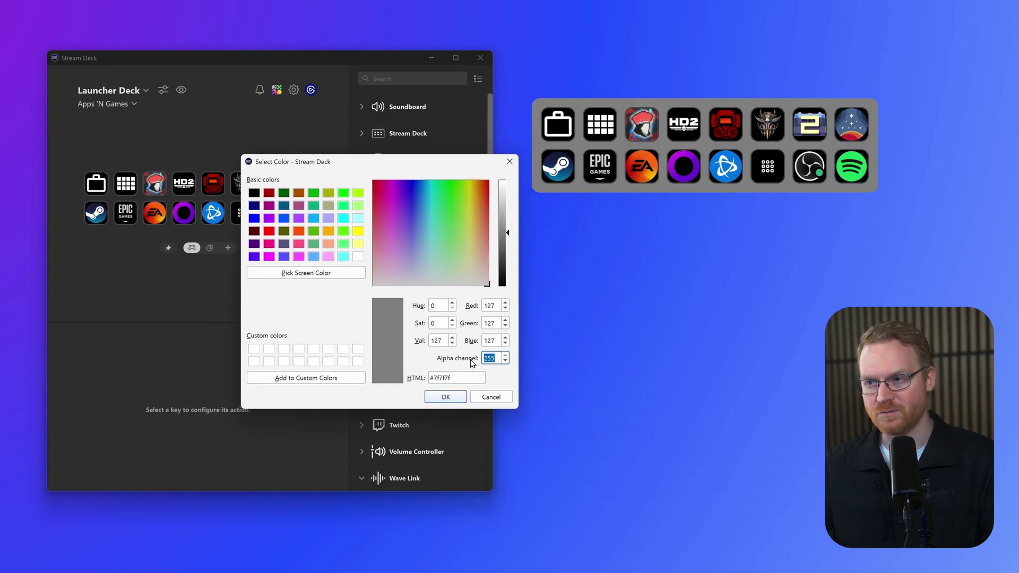
type("0")
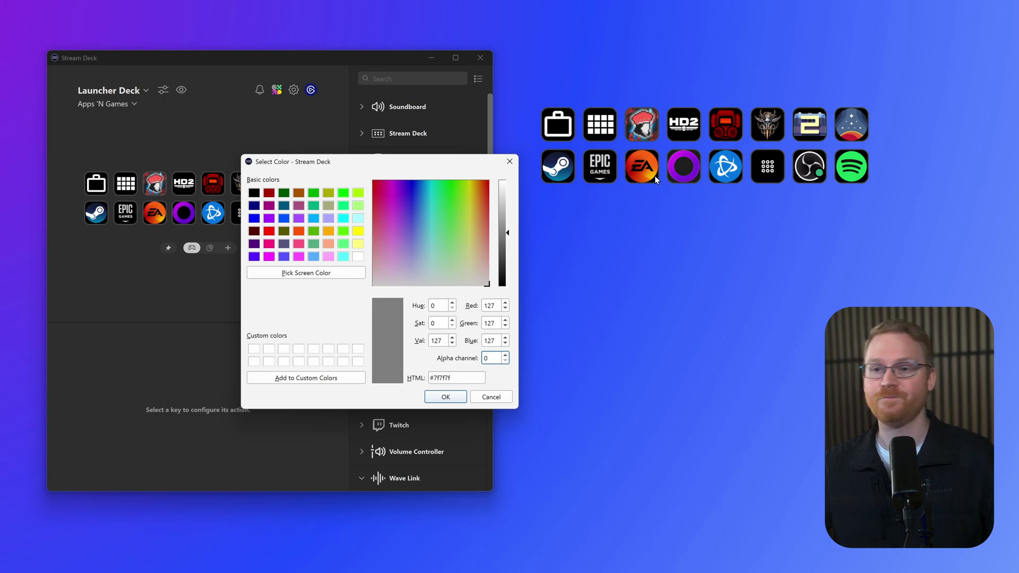
left_click(591, 252)
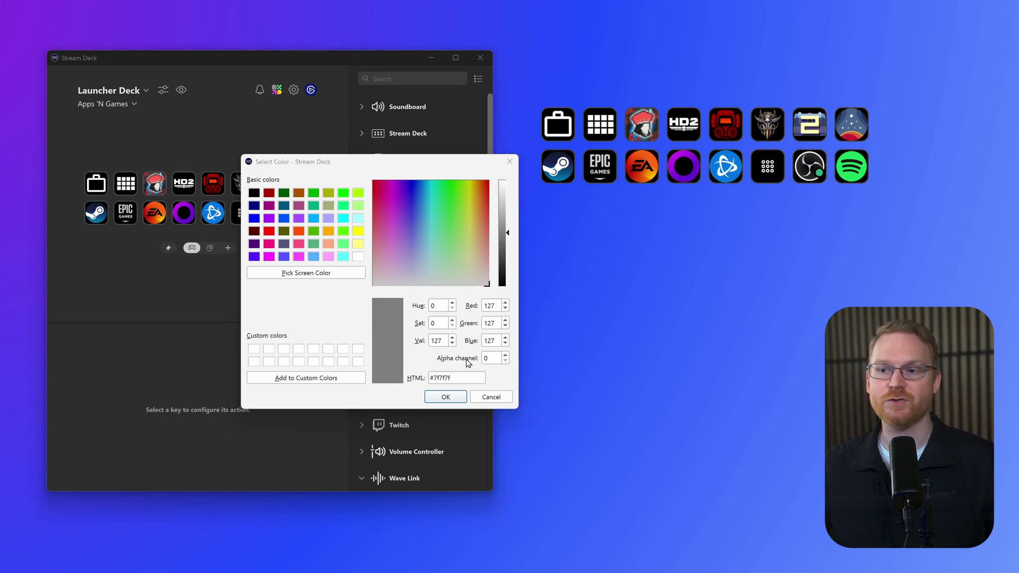
type("12")
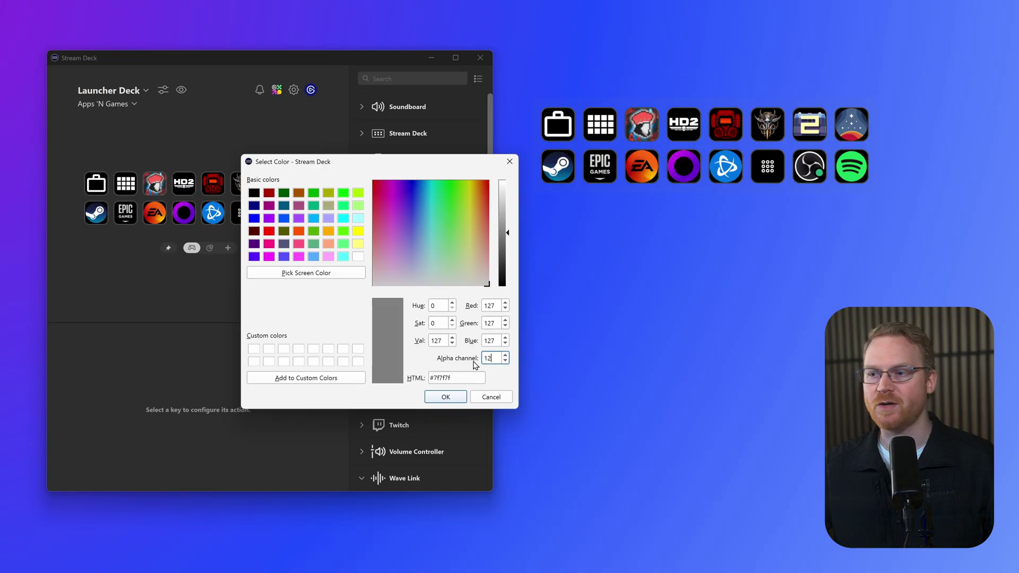
type("7")
left_click(445, 397)
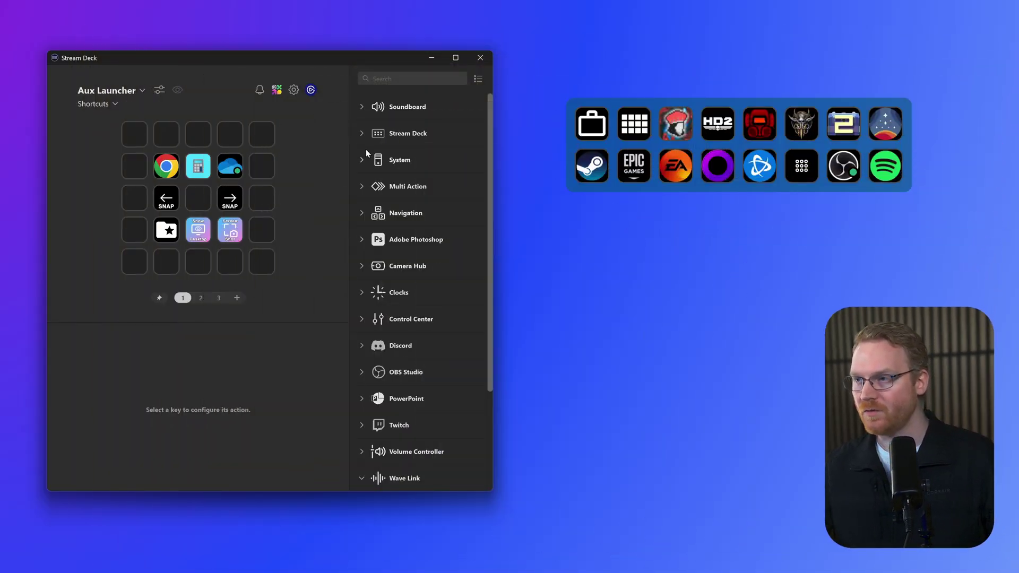
Put a VSD Toggle for Launcher Deck on the Aux Launcher's centre key, then test hiding and showing it.
left_click(363, 135)
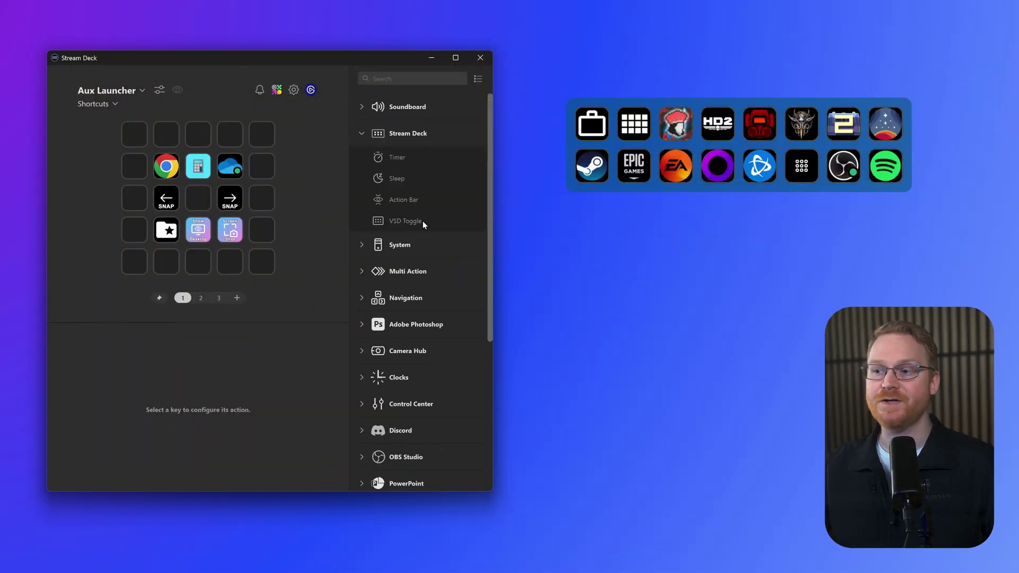
left_click_drag(202, 210, 201, 211)
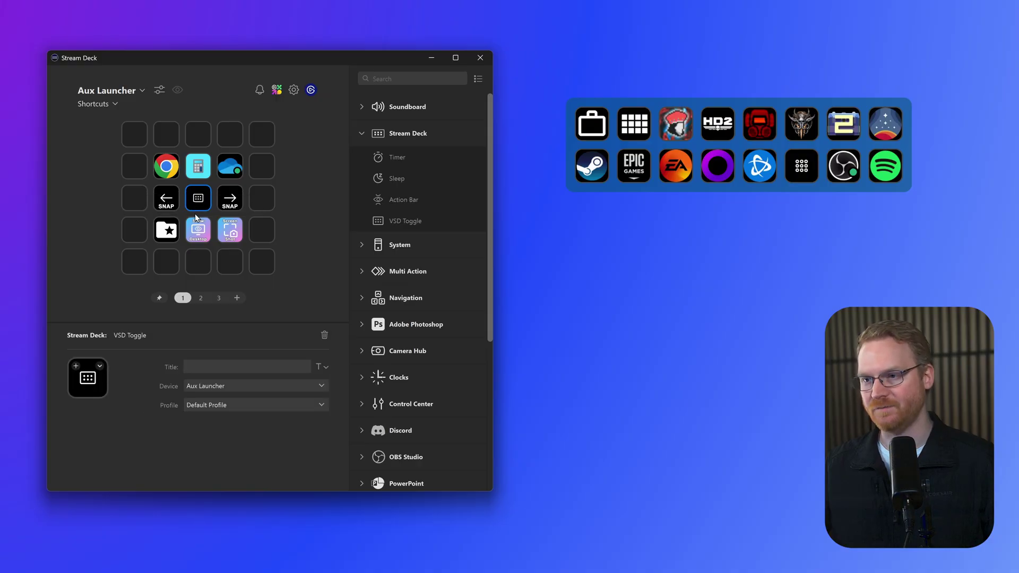
left_click(231, 387)
left_click(232, 442)
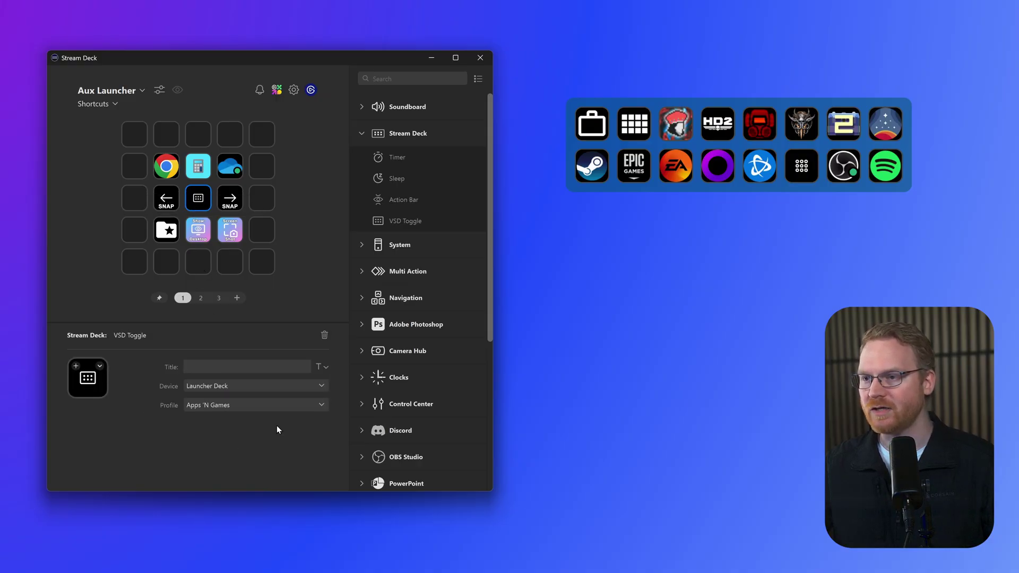
left_click(337, 277)
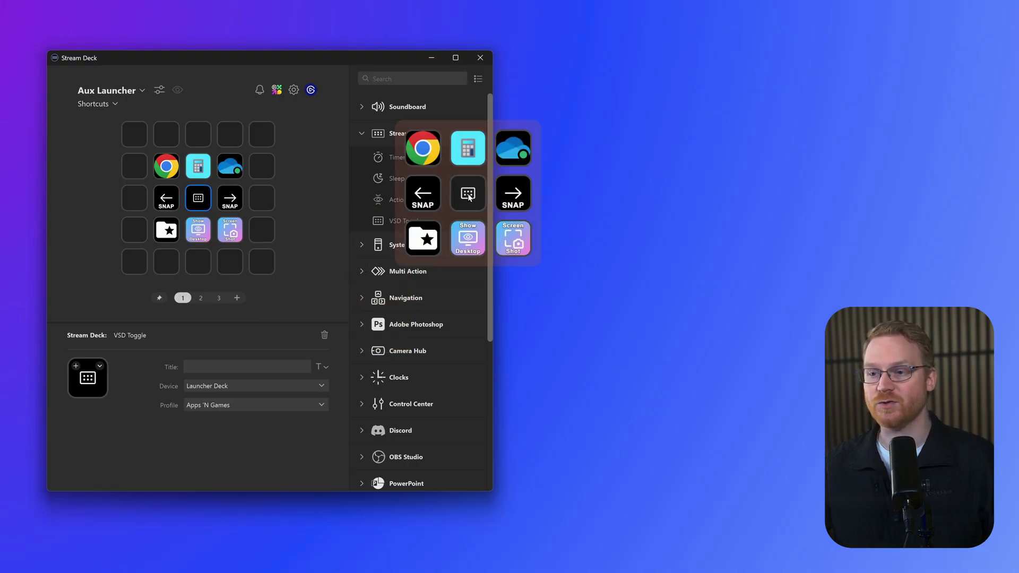
left_click(469, 197)
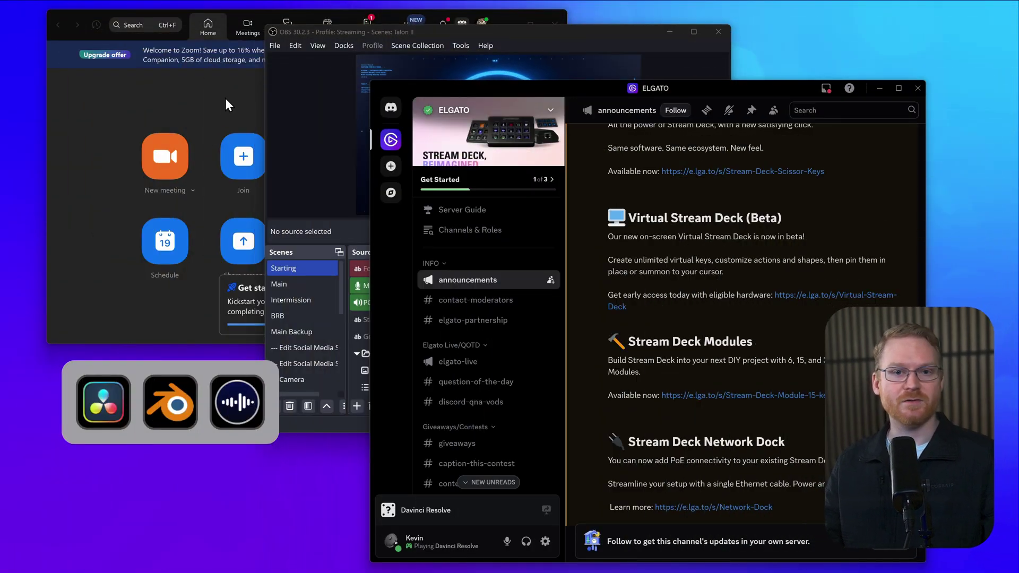
Focus Zoom, OBS, then Discord so the virtual deck switches to the Discord profile.
left_click(228, 96)
left_click(657, 33)
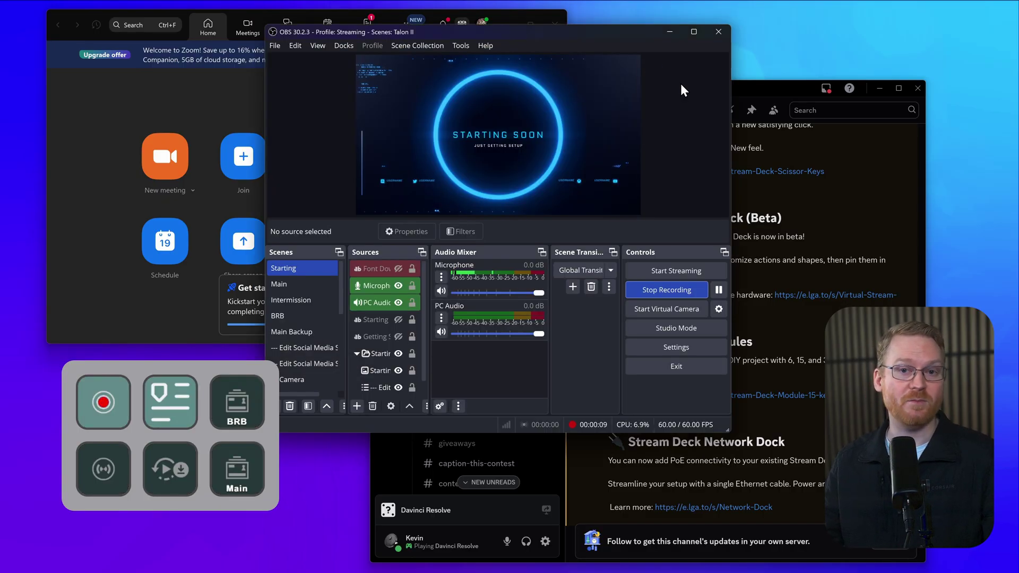
left_click(777, 94)
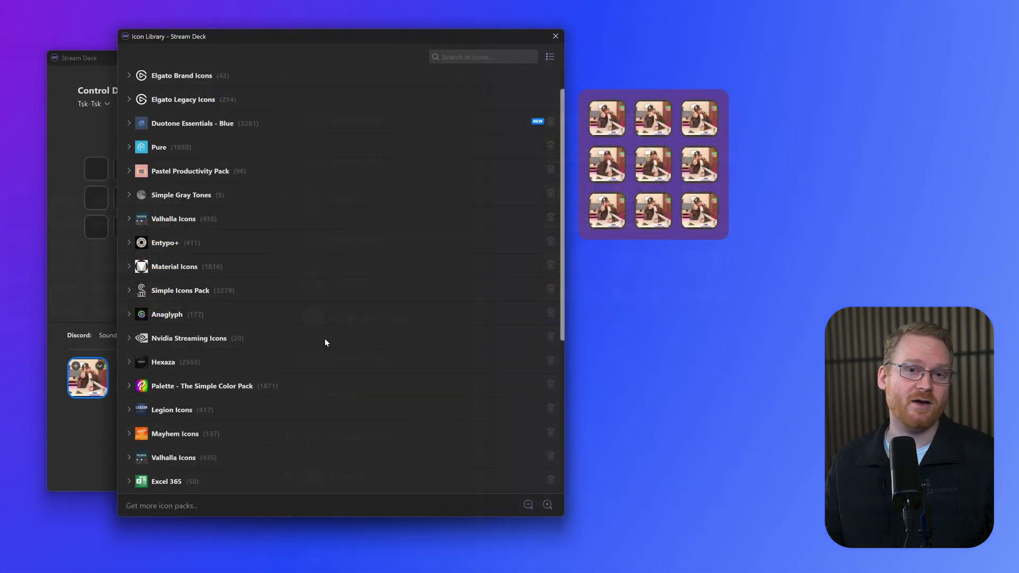
Expand the Hexaza pack in the Icon Library and scroll through its icons.
left_click(325, 340)
scroll(325, 343, "down", 3)
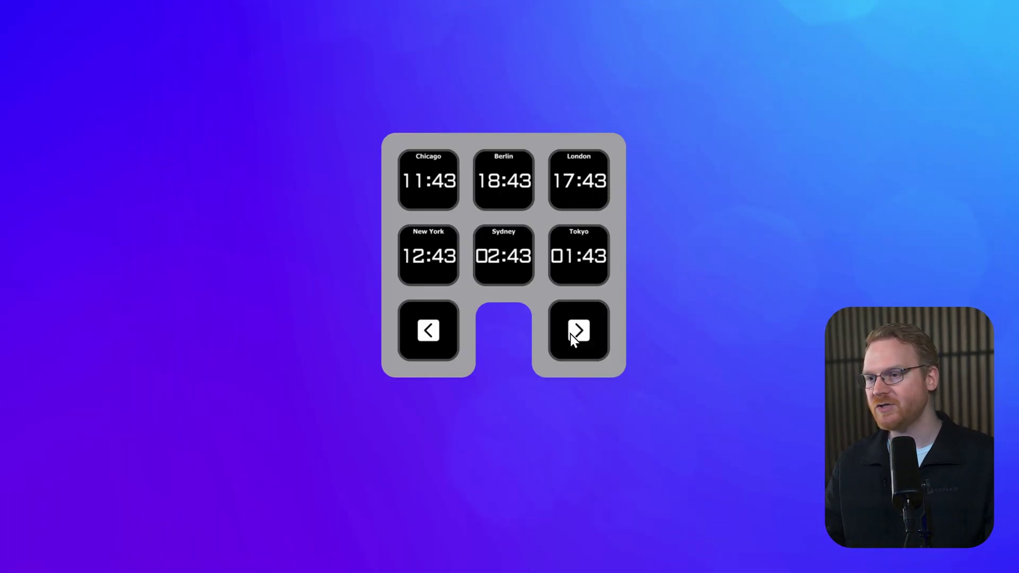
Cycle the virtual deck through its Discord and world clock pages, ending on meeting controls.
left_click(573, 337)
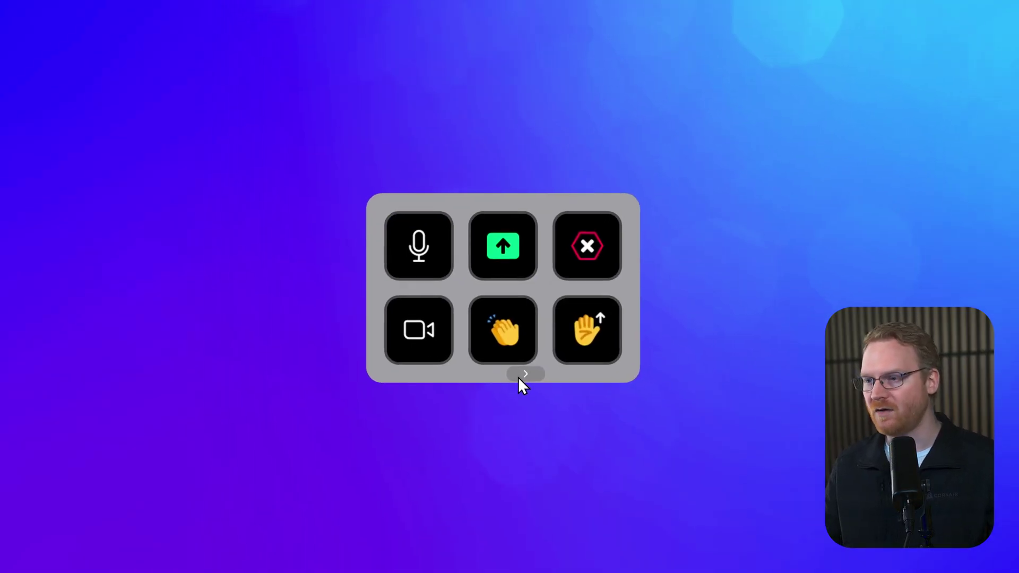
left_click(518, 376)
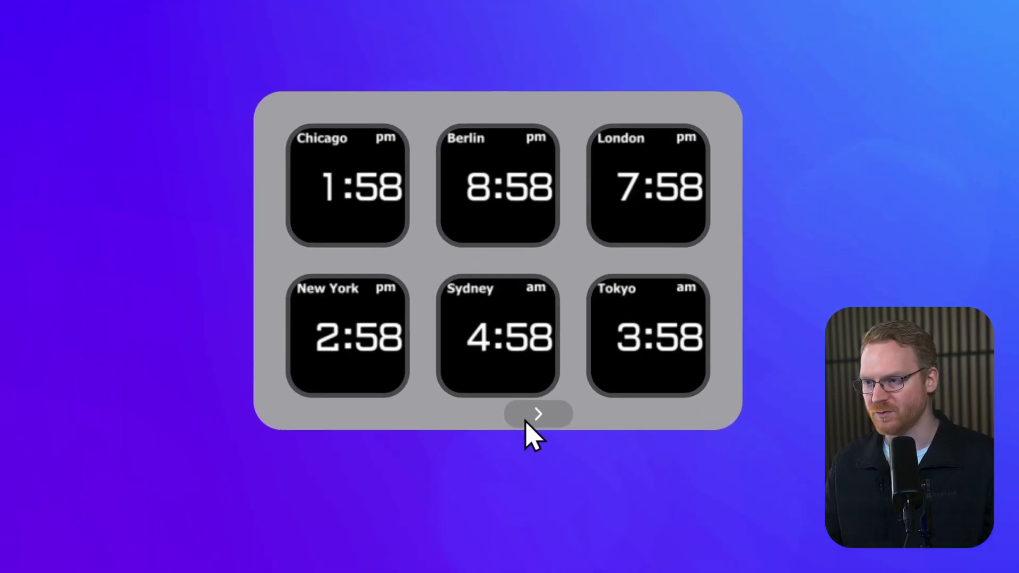
left_click(526, 423)
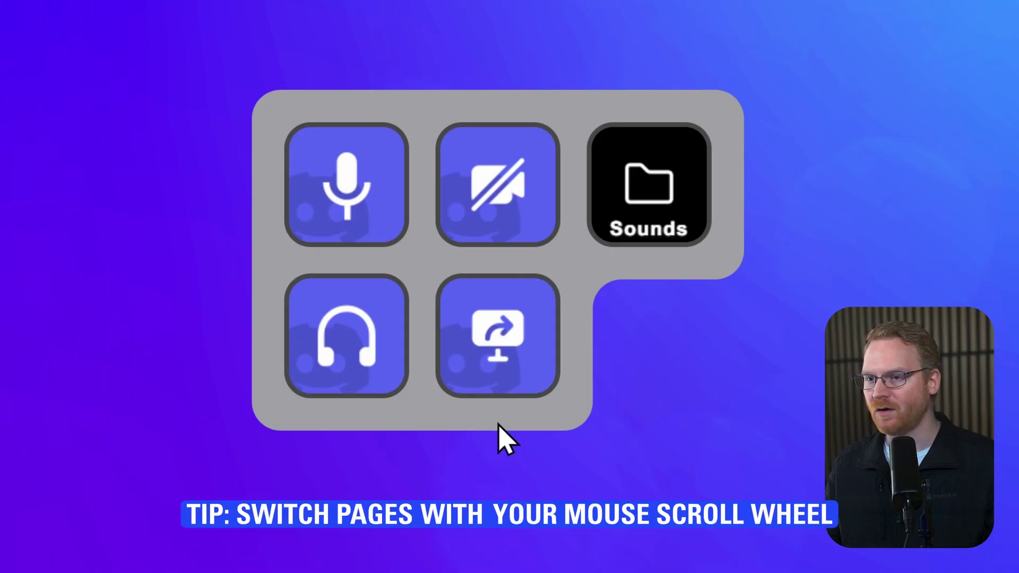
scroll(474, 424, "up", 1)
scroll(474, 424, "up", 1)
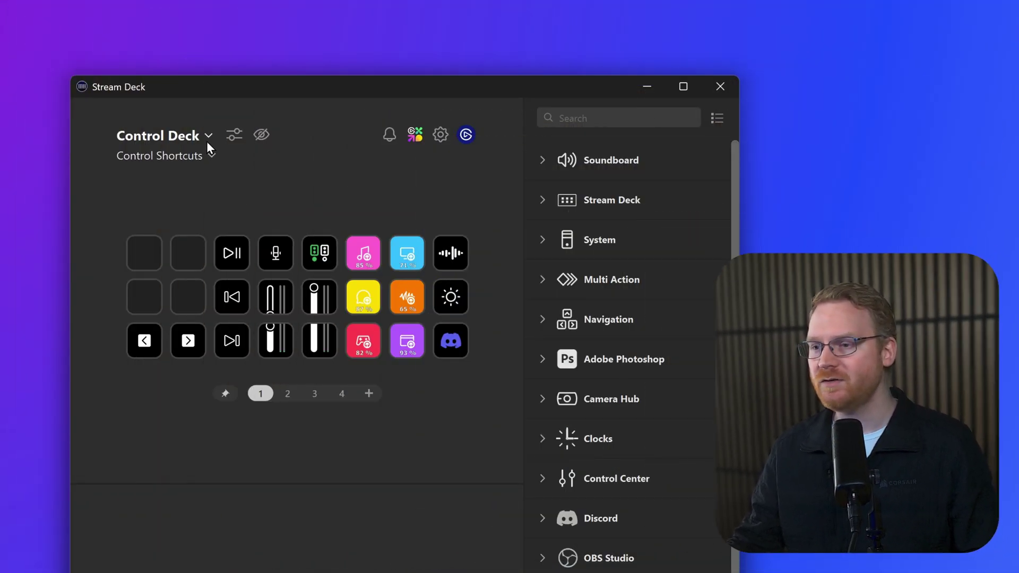
Add a new six-key virtual device from the Control Deck device list.
left_click(207, 142)
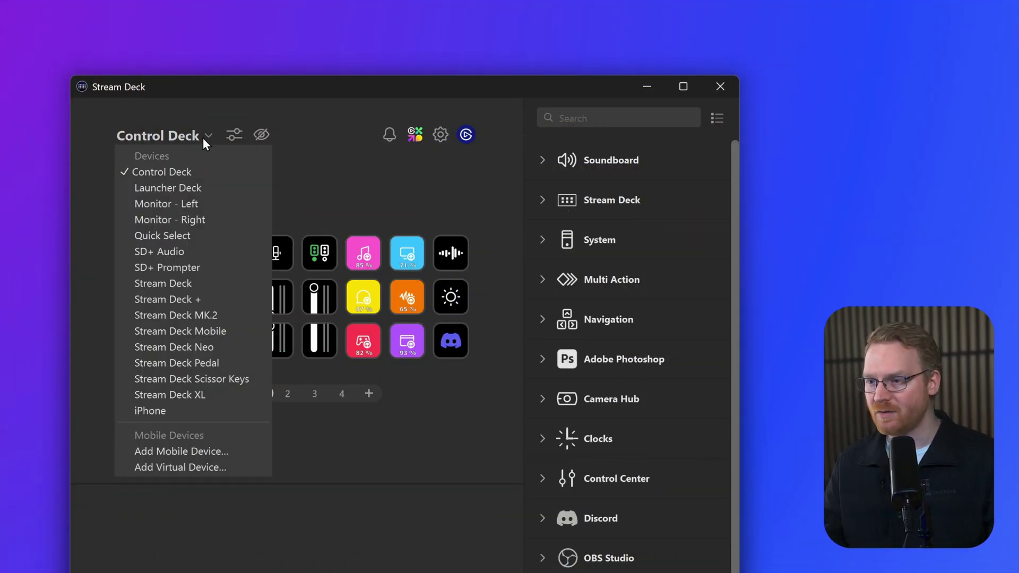
left_click(212, 469)
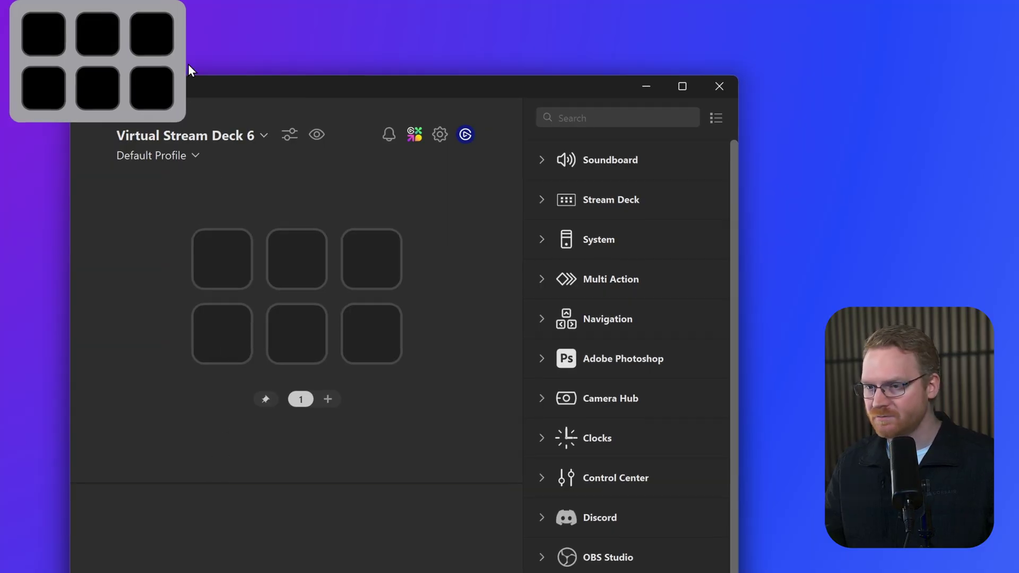
Move Virtual Stream Deck 6 to the right and set it to 8 columns and 8 rows.
left_click_drag(185, 65, 1018, 185)
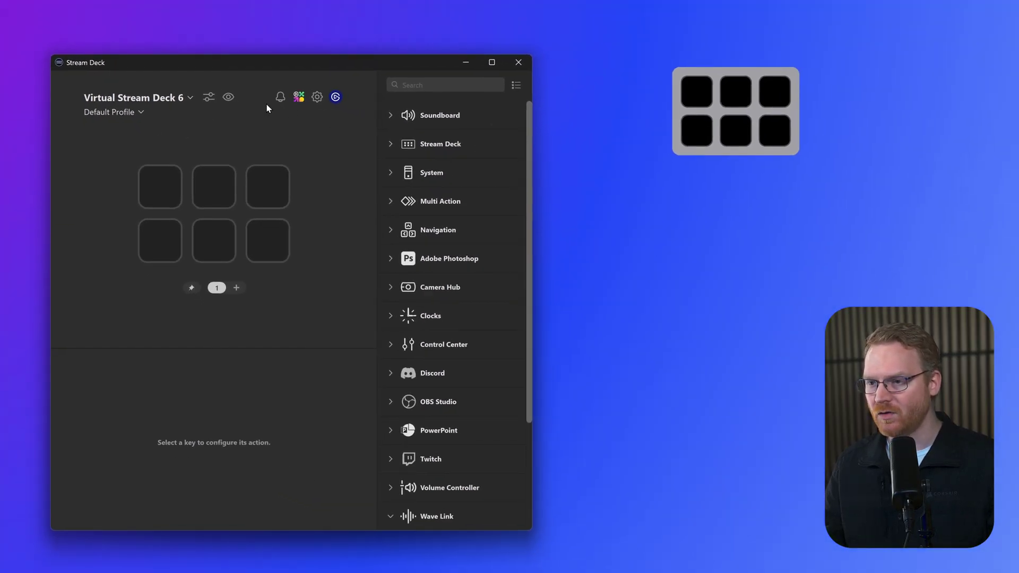
left_click(209, 97)
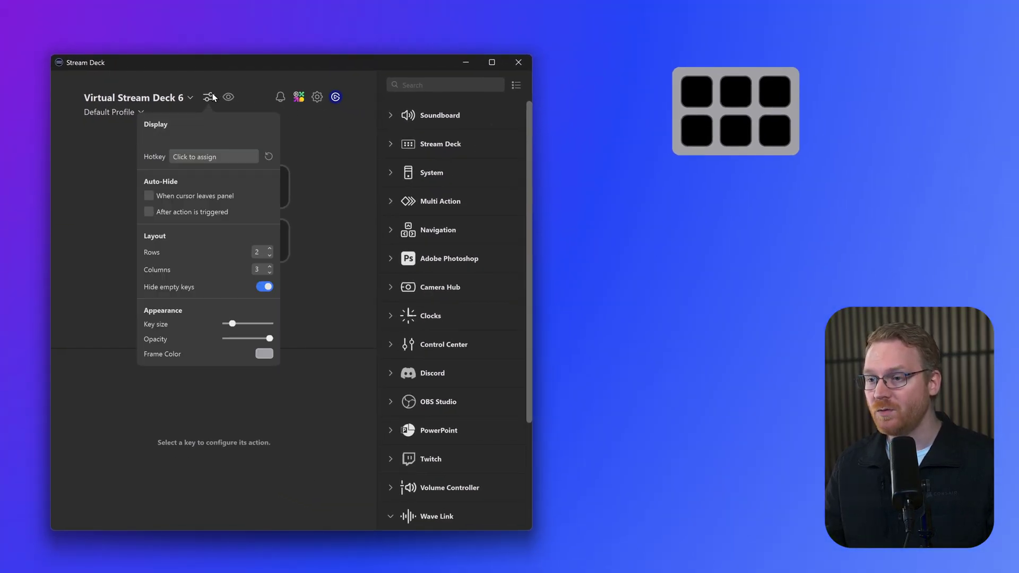
left_click(270, 266)
left_click(270, 266)
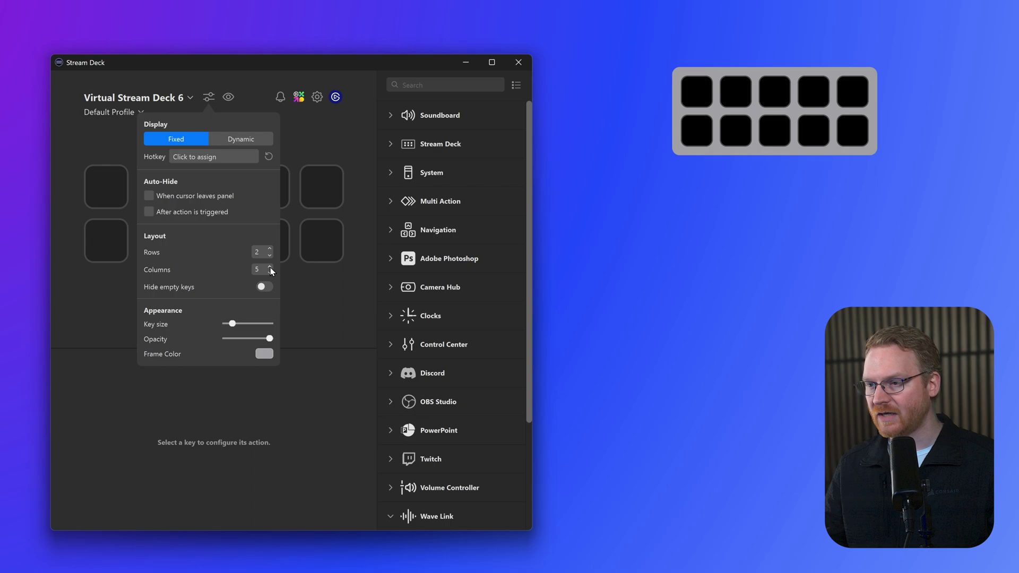
left_click(270, 266)
left_click(270, 266)
left_click(269, 266)
left_click(270, 251)
left_click(270, 250)
left_click(270, 250)
left_click(270, 250)
left_click(270, 250)
left_click(270, 250)
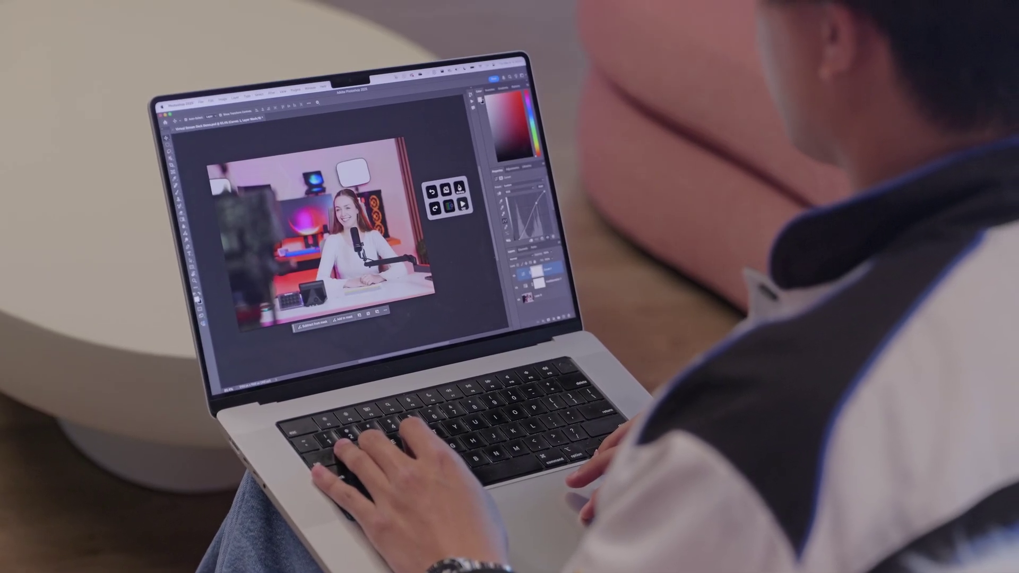
Zoom out on the streamer photo and select its layer to dismiss the deck overlay.
key("super+minus")
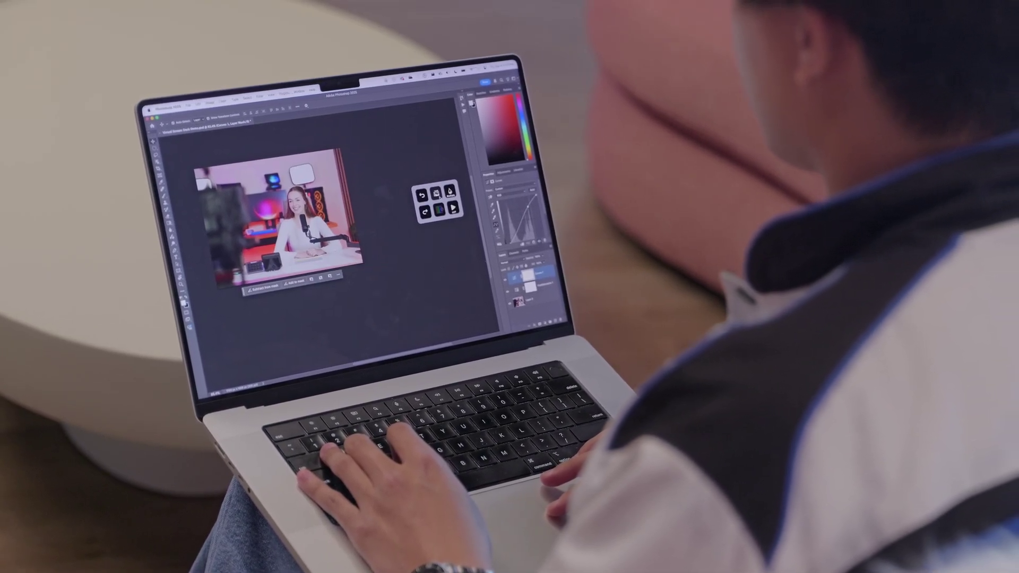
left_click(528, 301, "shift")
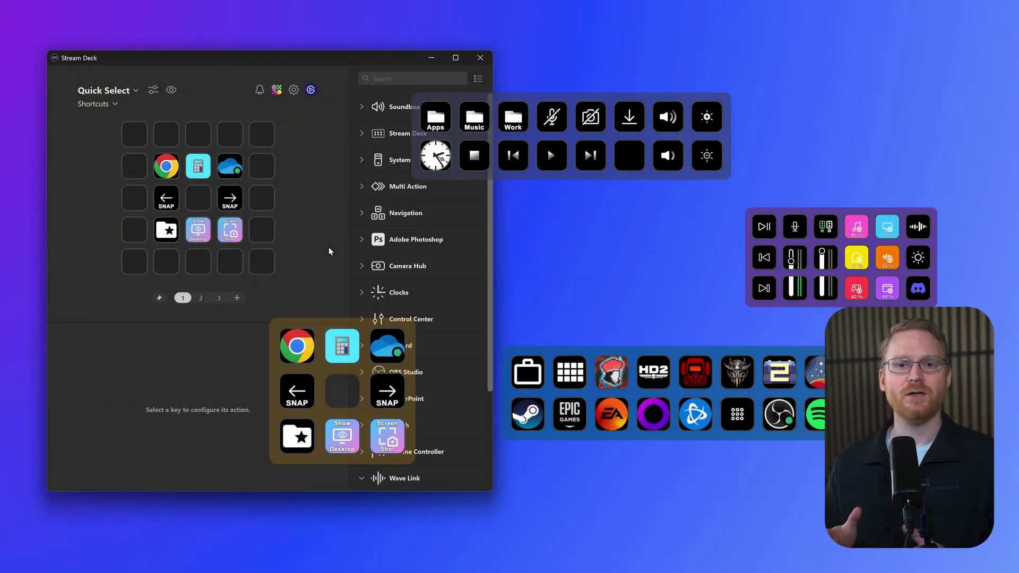
Give the Quick Select deck an orange frame colour and move the shuffle key to a new slot.
left_click(153, 90)
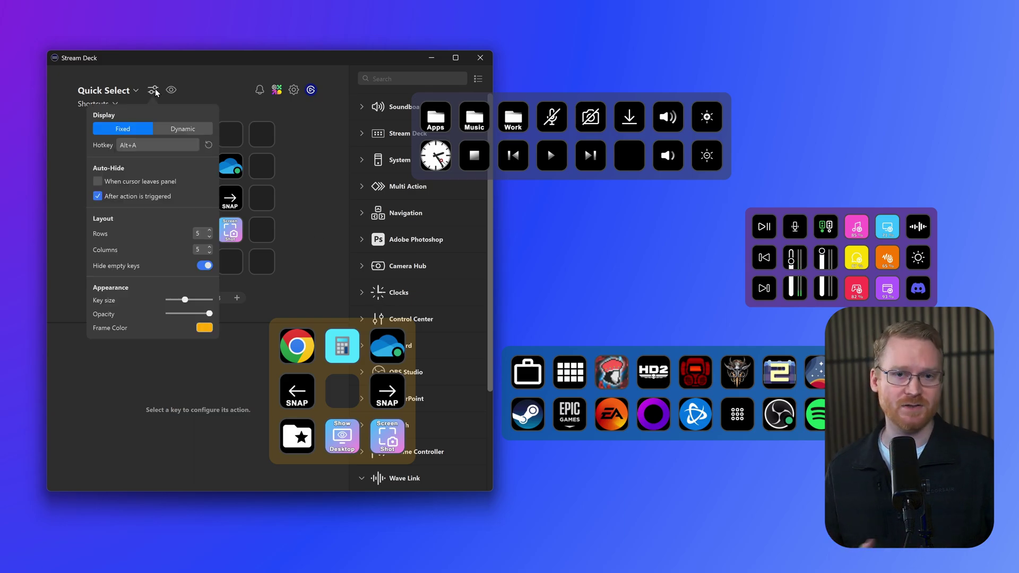
left_click(204, 328)
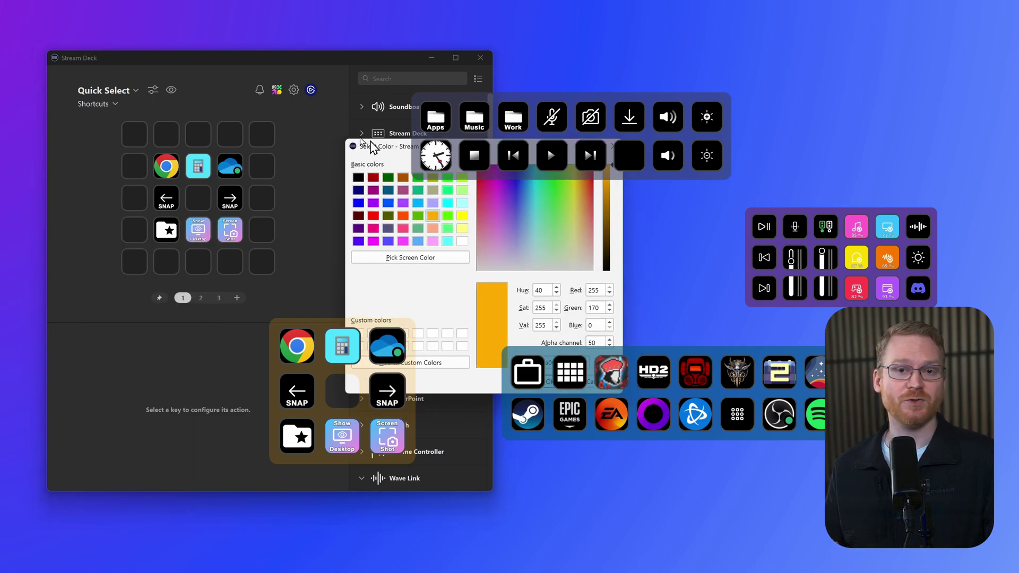
left_click(240, 126)
left_click(166, 138)
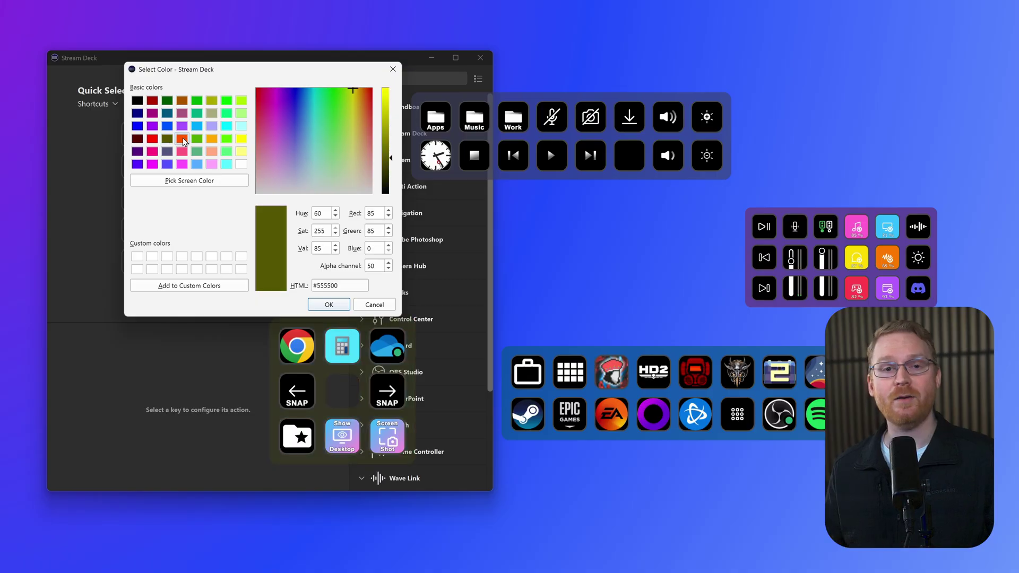
left_click(182, 138)
left_click(211, 139)
left_click(329, 305)
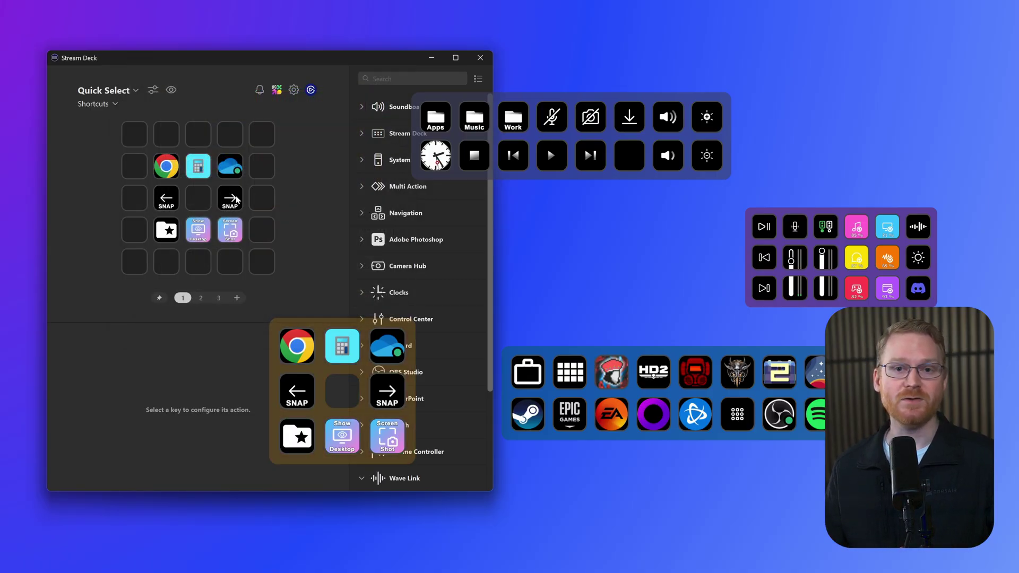
left_click(153, 90)
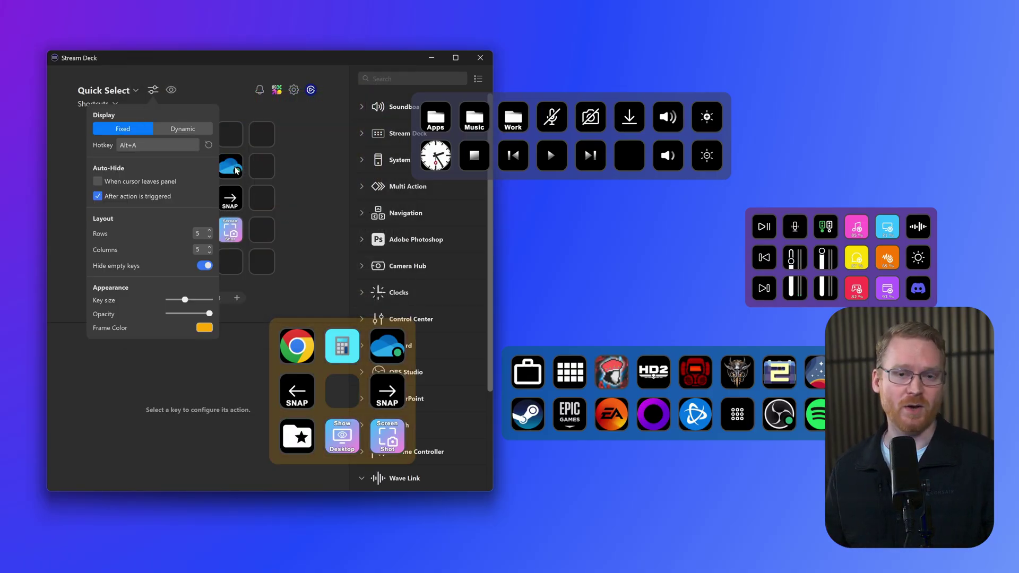
left_click_drag(226, 180, 147, 180)
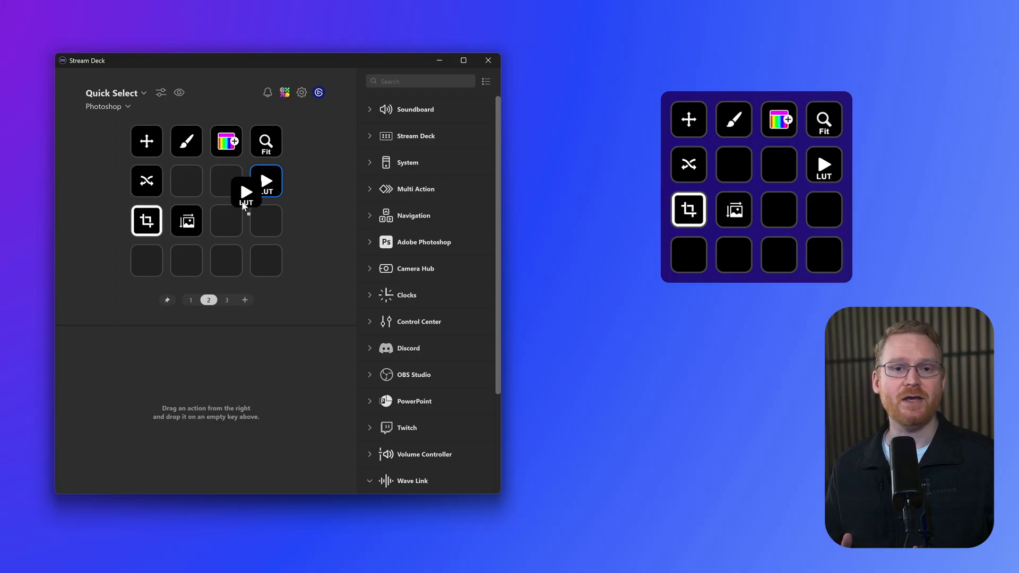
Move the LUT and Fit keys, then set Quick Select to 3 rows by 3 columns with empty keys hidden.
left_click_drag(266, 181, 226, 220)
left_click_drag(272, 142, 226, 181)
left_click(161, 93)
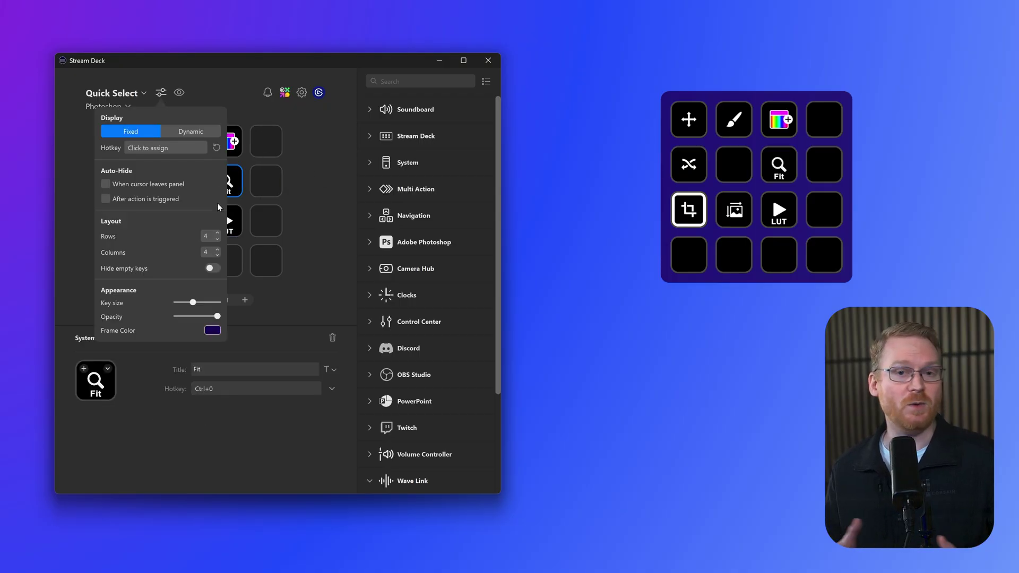
left_click(218, 239)
left_click(218, 255)
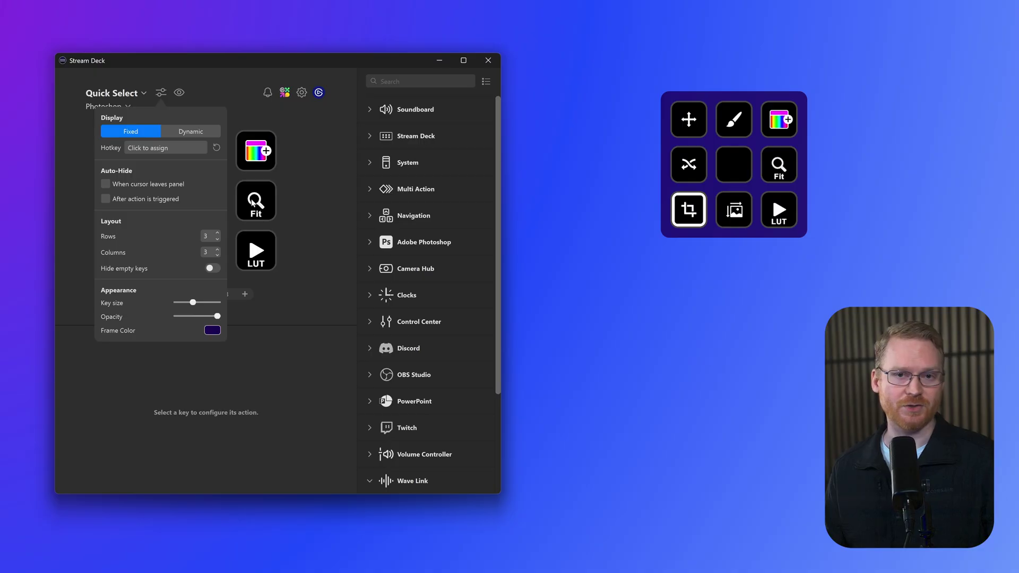
left_click(215, 270)
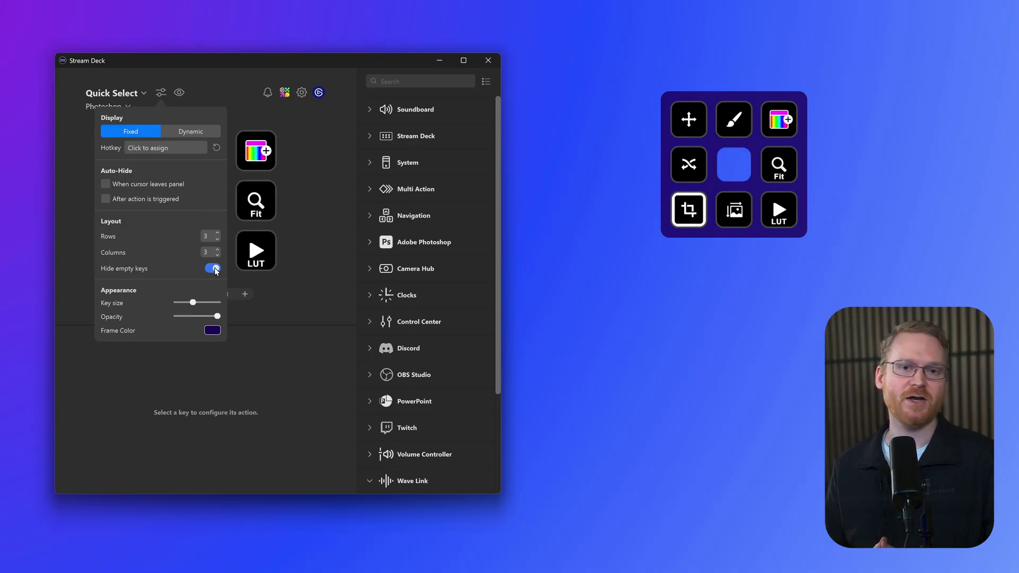
left_click(319, 227)
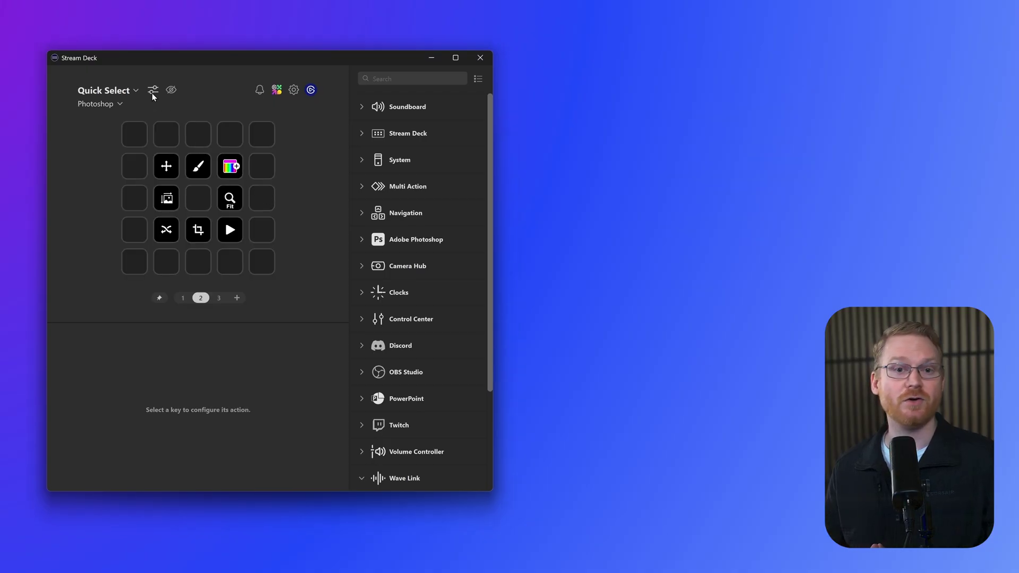
Set Quick Select to Dynamic, hiding after an action fires, with hotkey Alt+A, and test it.
left_click(153, 92)
left_click(184, 128)
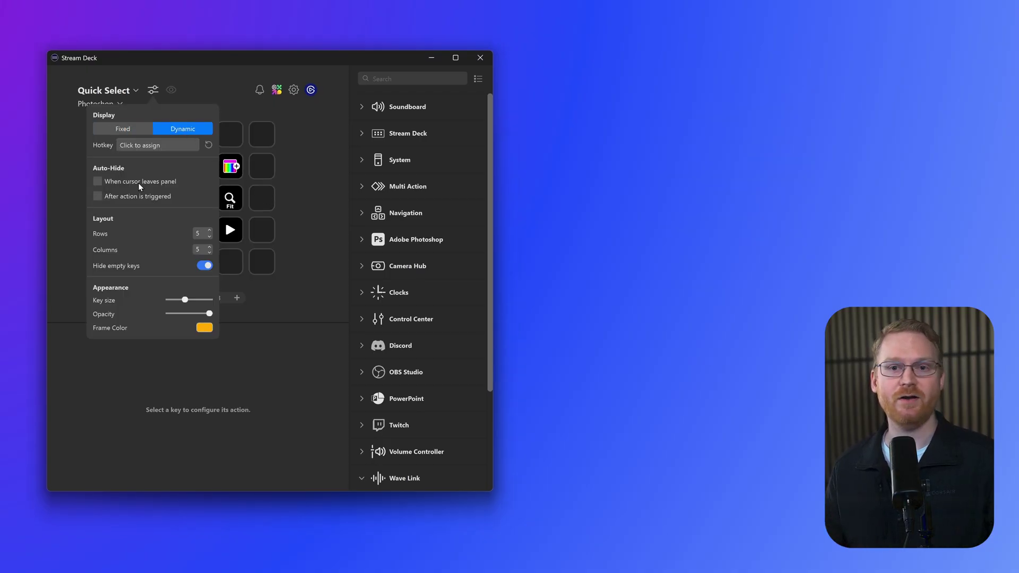
left_click(100, 197)
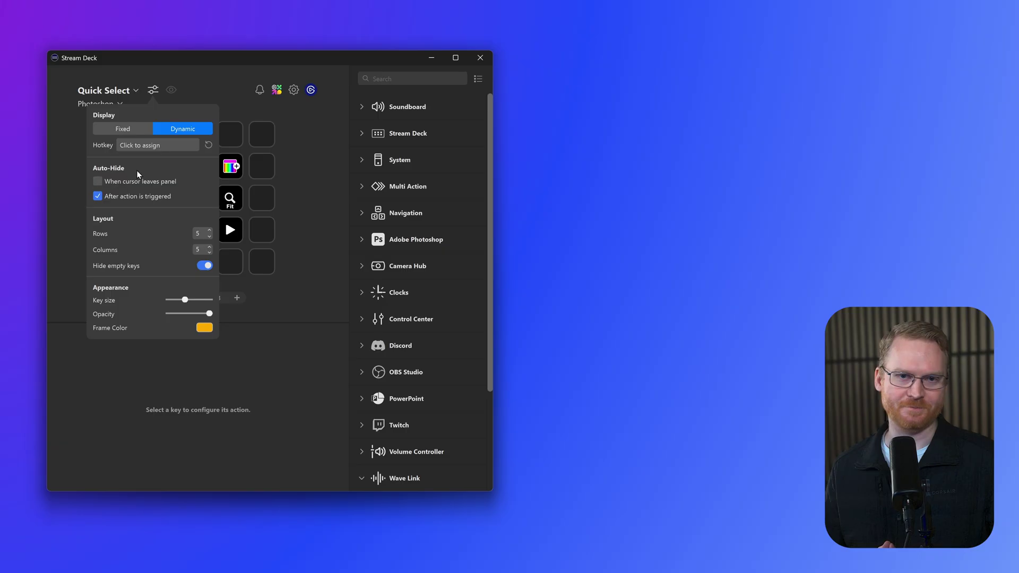
left_click(161, 148)
key("alt+a")
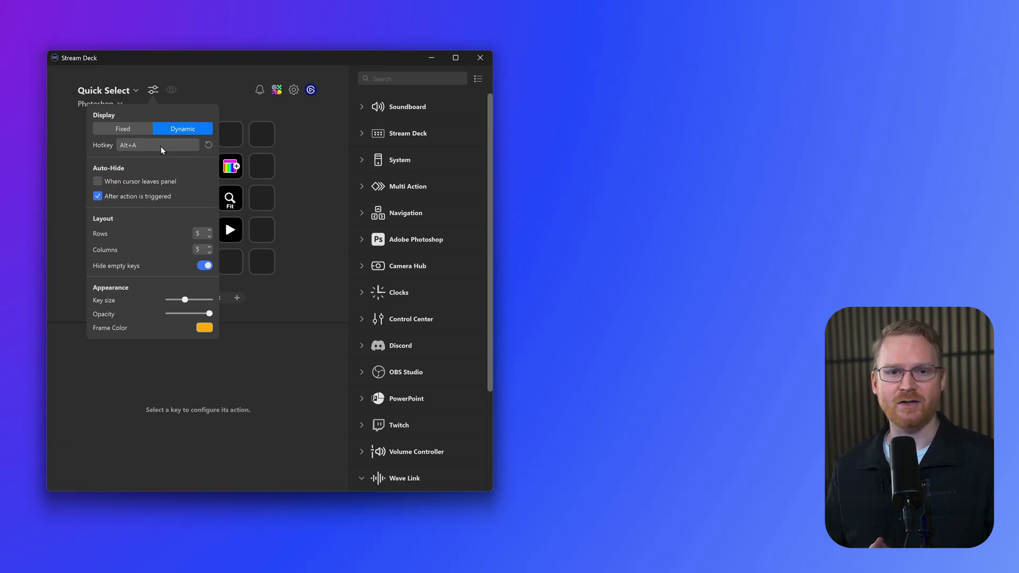
left_click(316, 168)
key("alt+a")
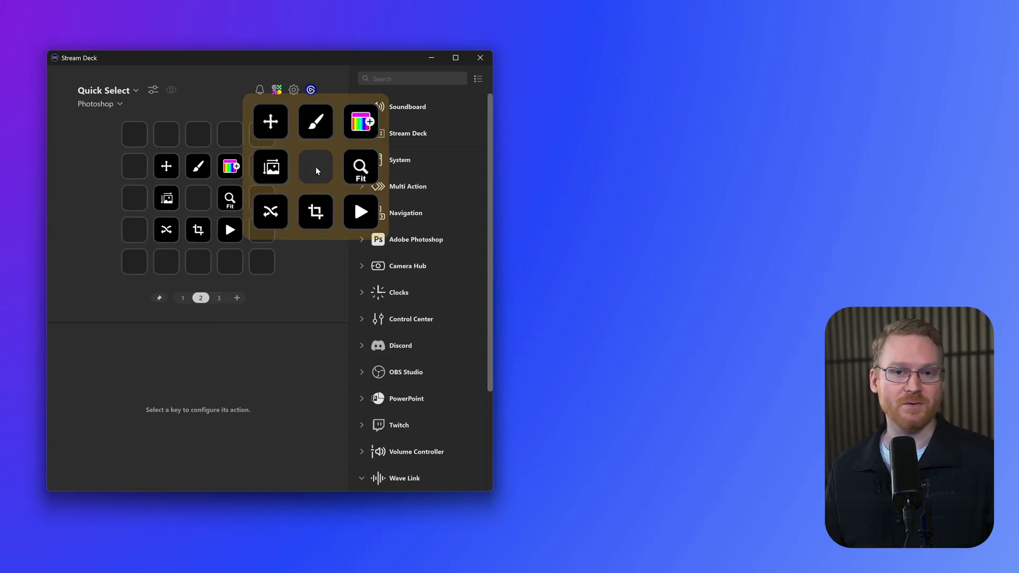
key("alt+a")
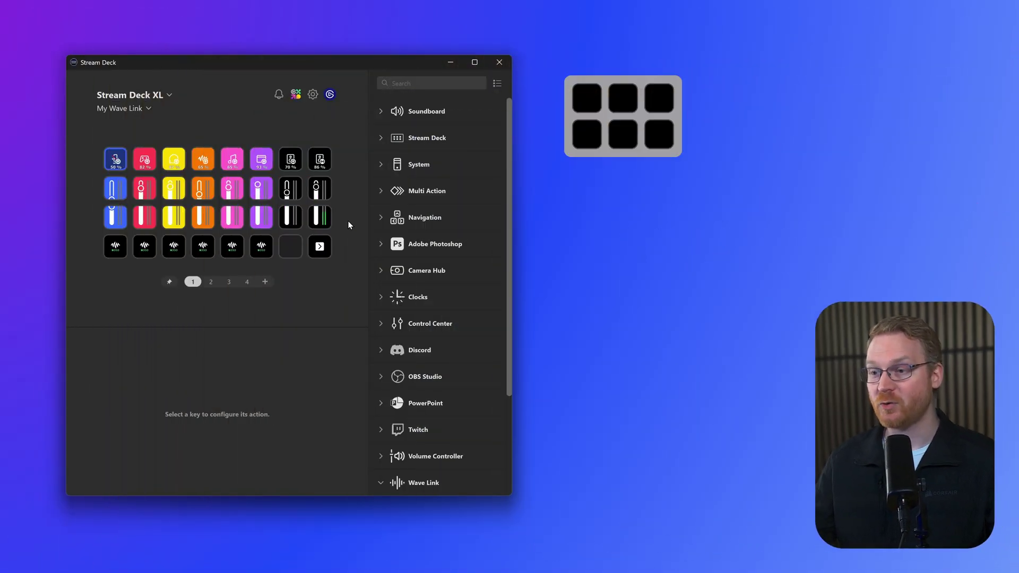
In Profiles preferences, bring up the Copy to options for the My Wave Link profile.
left_click(313, 94)
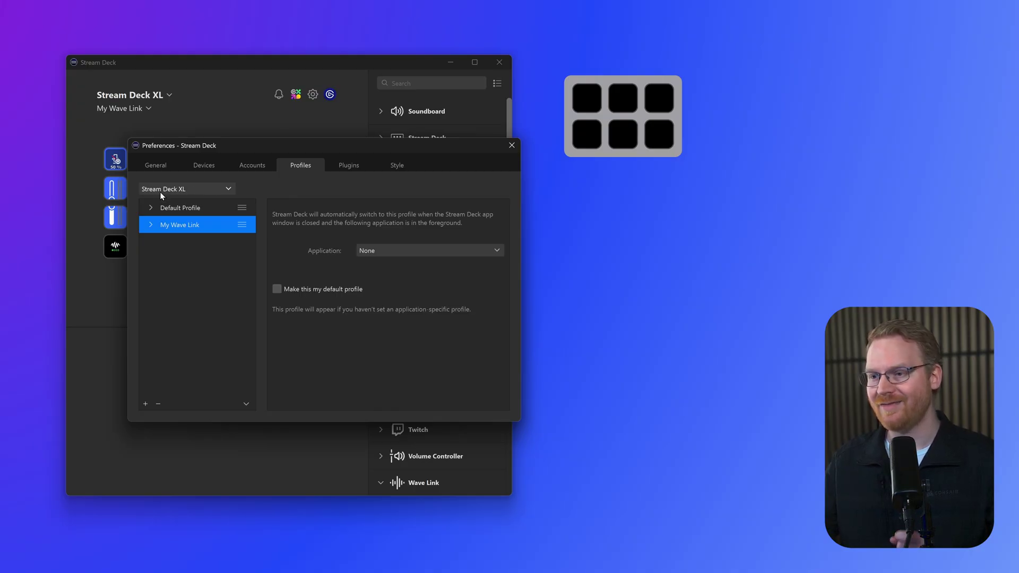
right_click(206, 224)
mouse_move(224, 247)
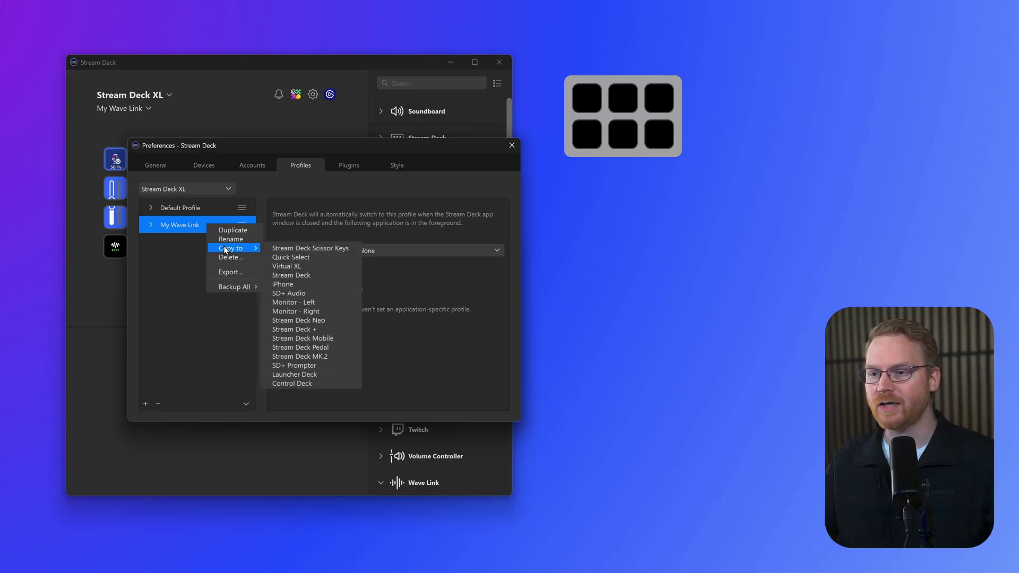
Copy My Wave Link to Virtual XL and switch Virtual XL to that profile.
left_click(306, 266)
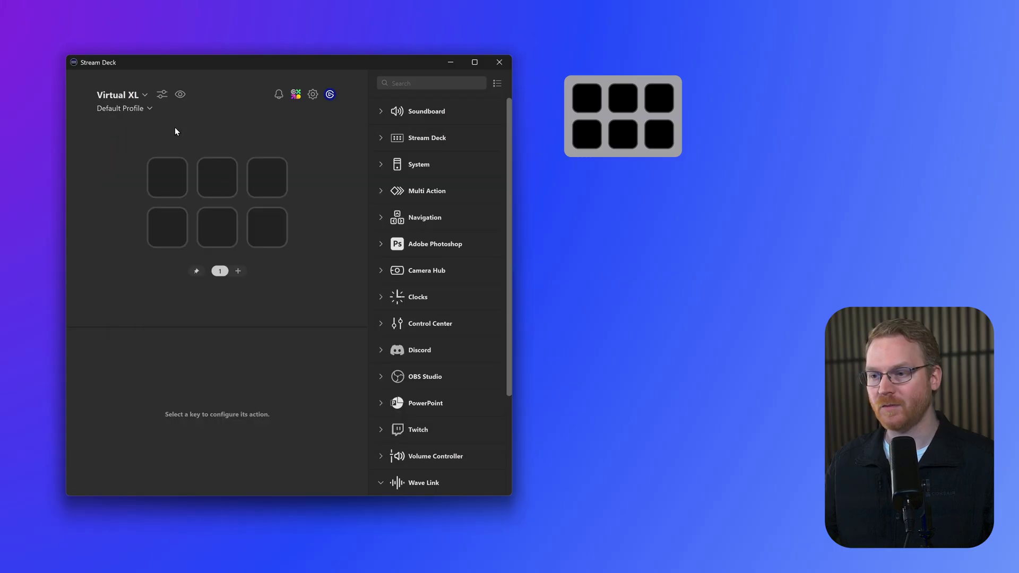
left_click(141, 109)
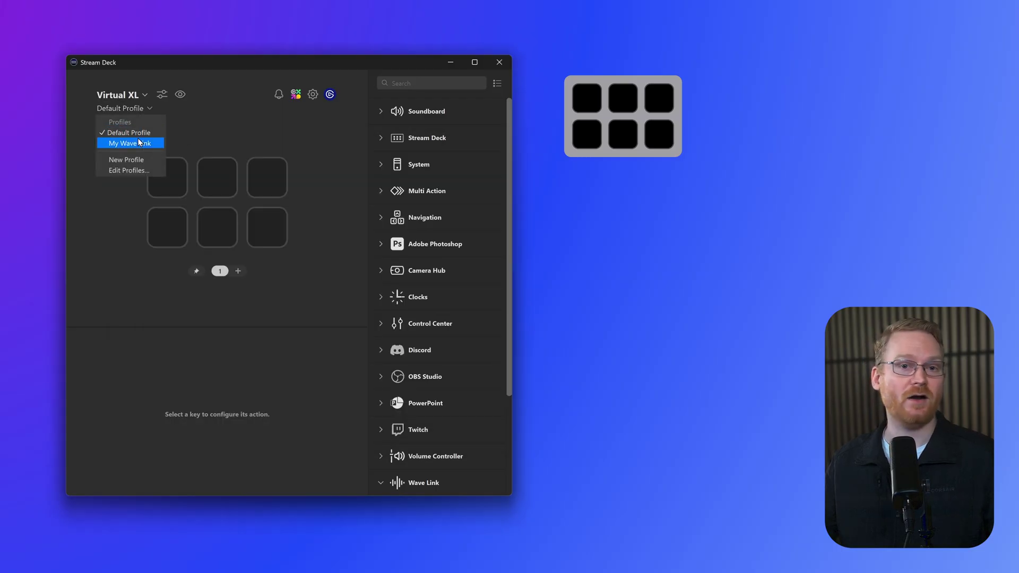
left_click(129, 144)
Resize the Virtual XL deck to 4 rows by 8 columns and reposition it up and left.
left_click(161, 101)
left_click(218, 235)
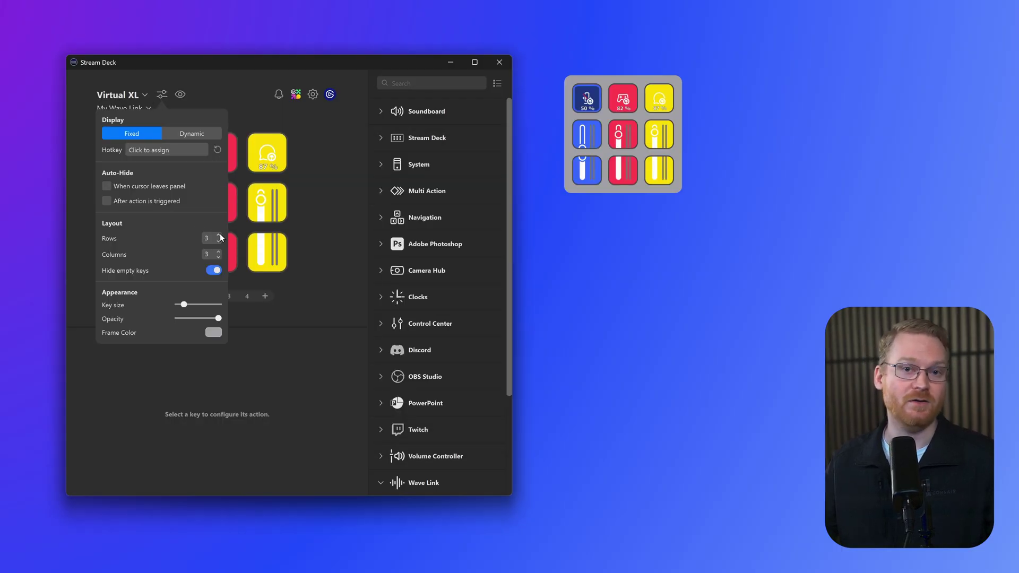
left_click(219, 235)
left_click(219, 251)
left_click(218, 251)
left_click(219, 251)
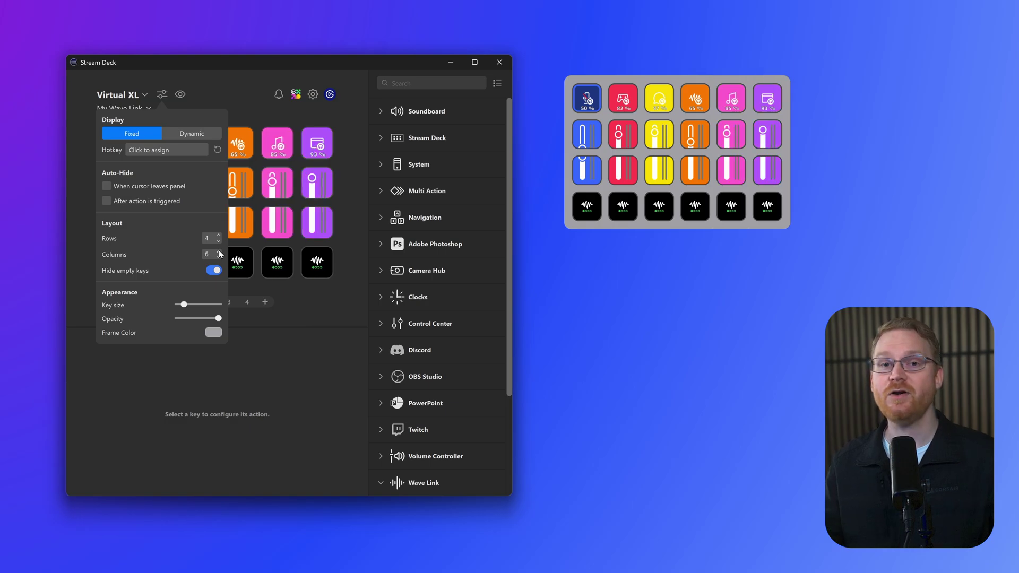
left_click(218, 251)
left_click(218, 251)
left_click(331, 230)
left_click_drag(724, 226, 694, 212)
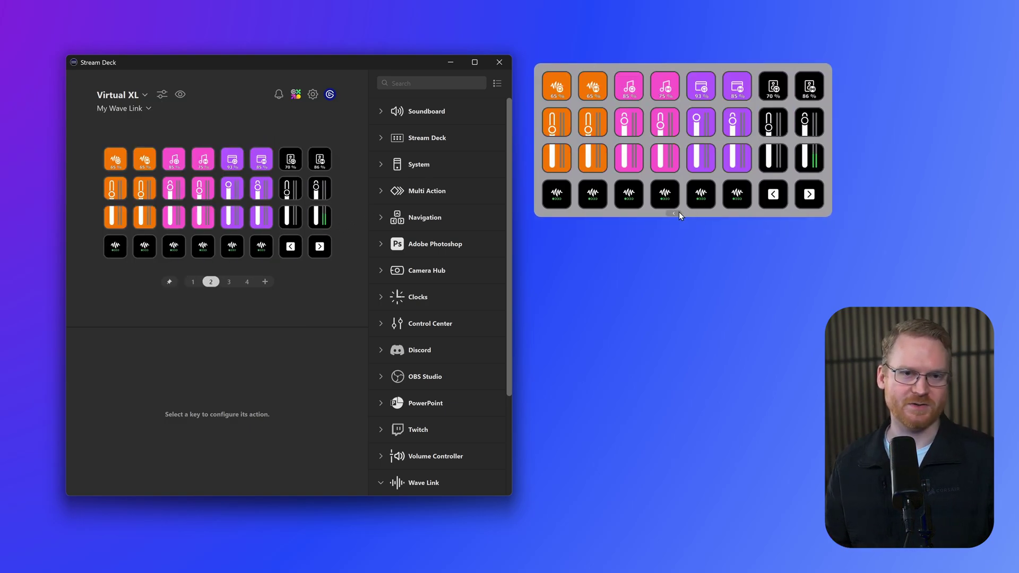